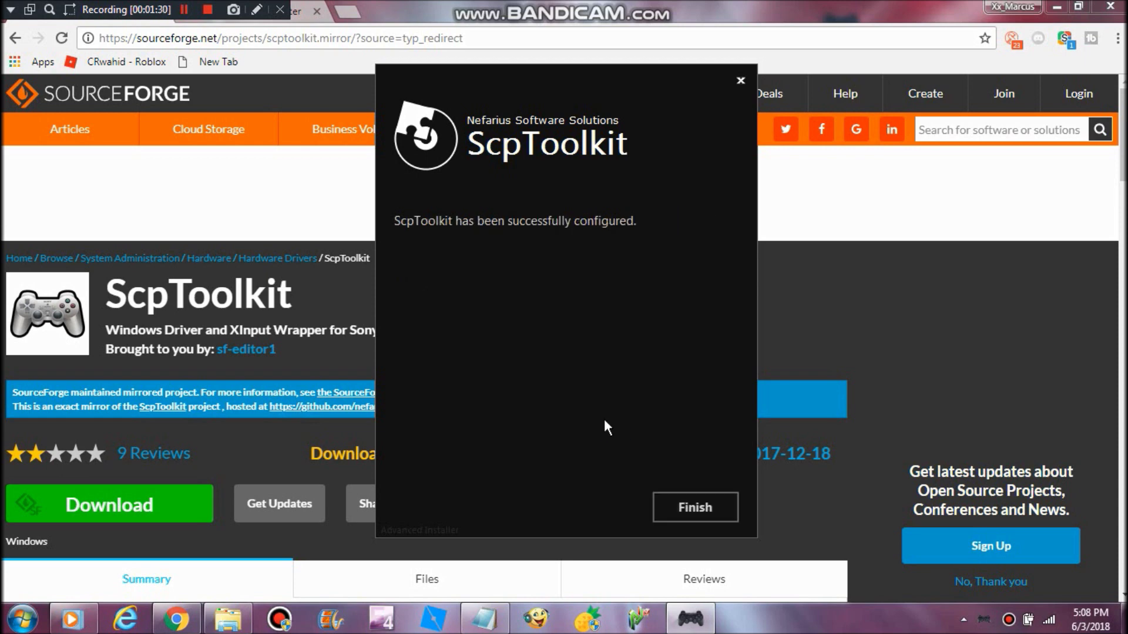
# Finish the ScpToolkit setup and launch ScpToolkit Driver Installer from the PS3 DRIVERS folder on the desktop.
pyautogui.click(690, 509)
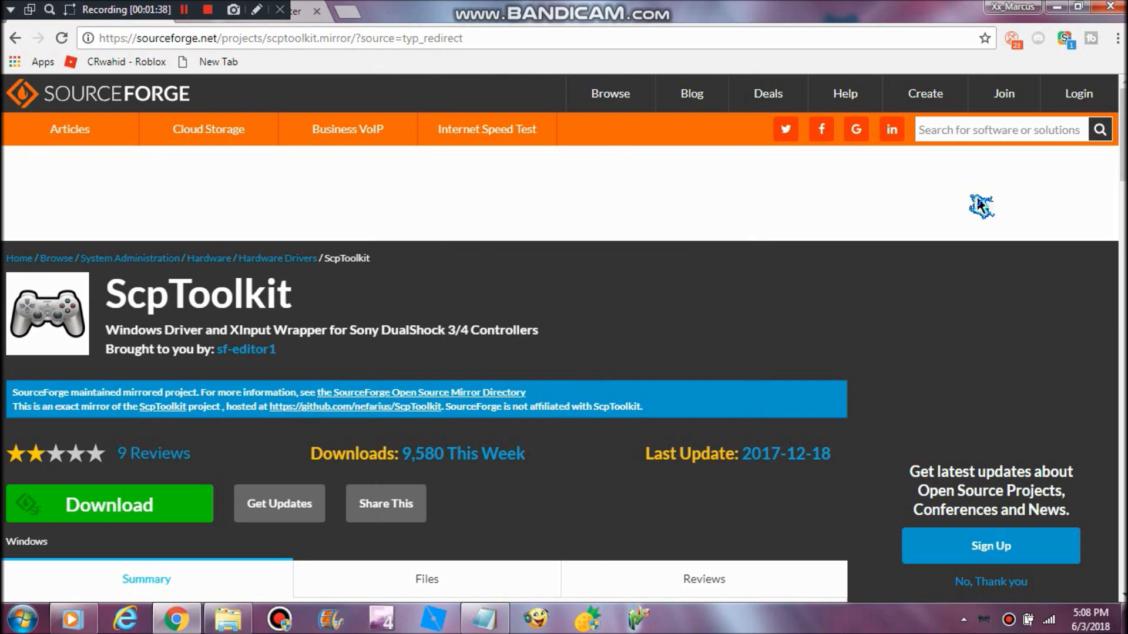
pyautogui.click(1057, 8)
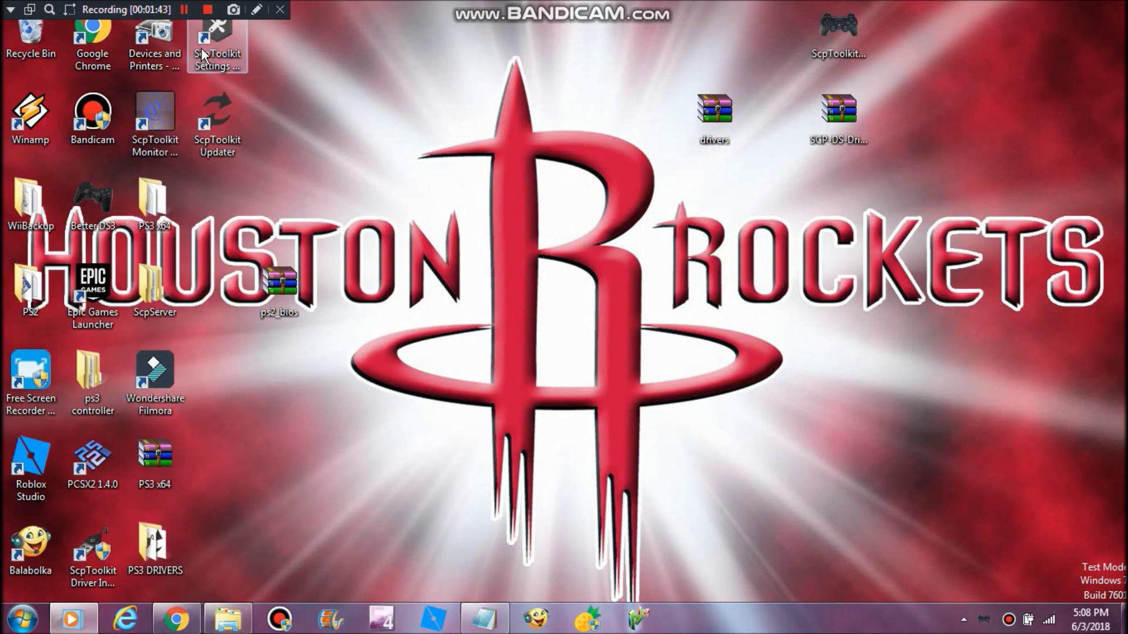
pyautogui.click(175, 618)
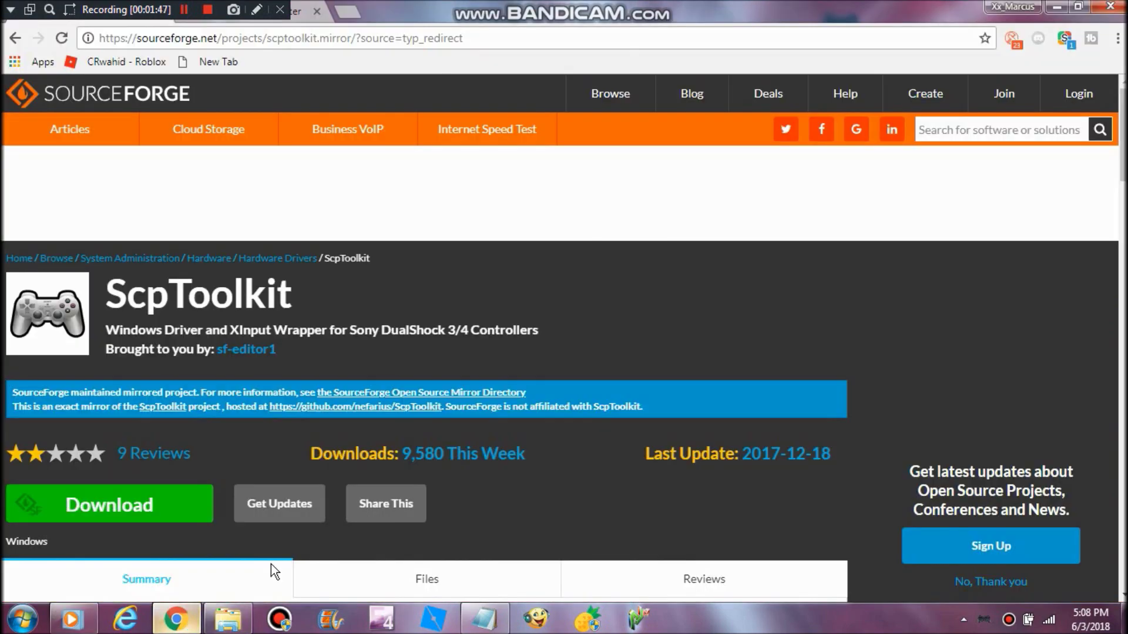
pyautogui.click(1056, 7)
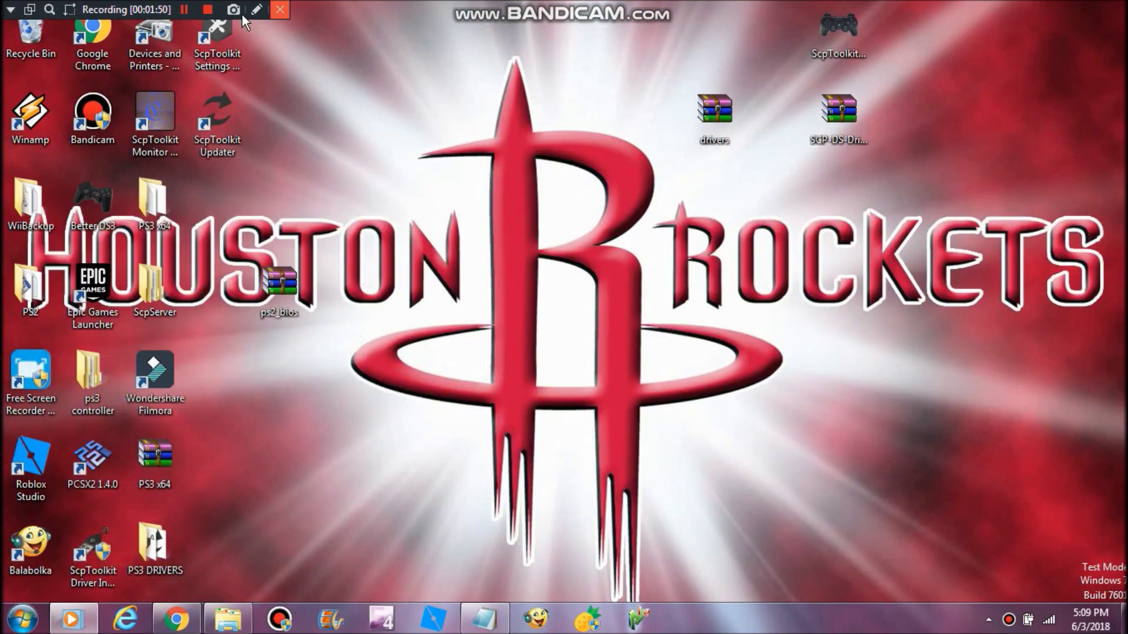
pyautogui.doubleClick(154, 549)
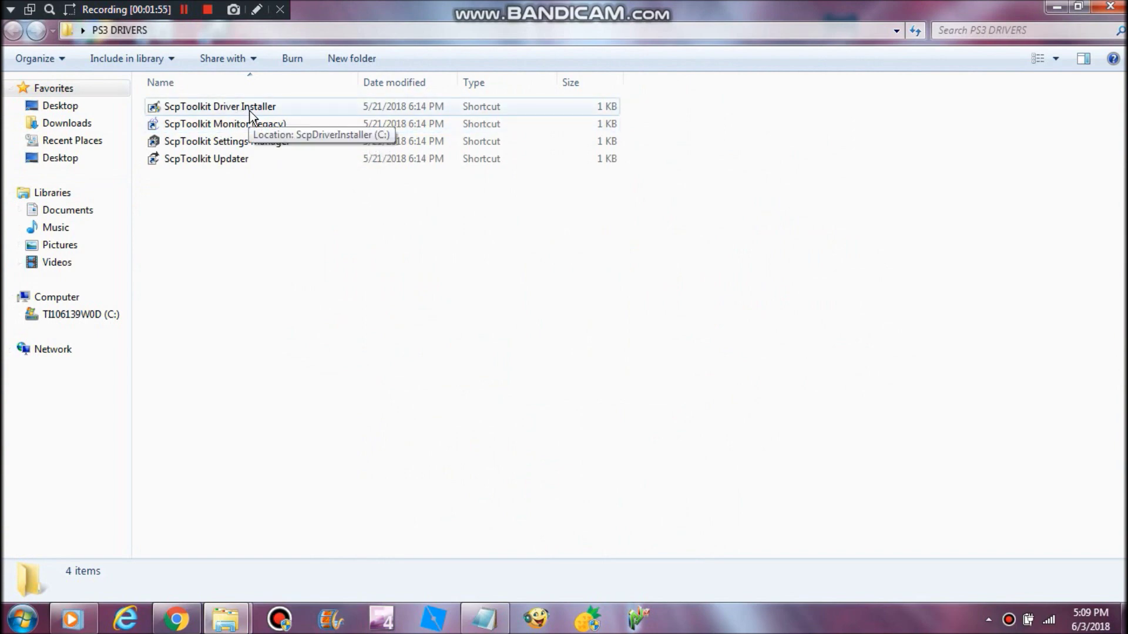
pyautogui.doubleClick(255, 112)
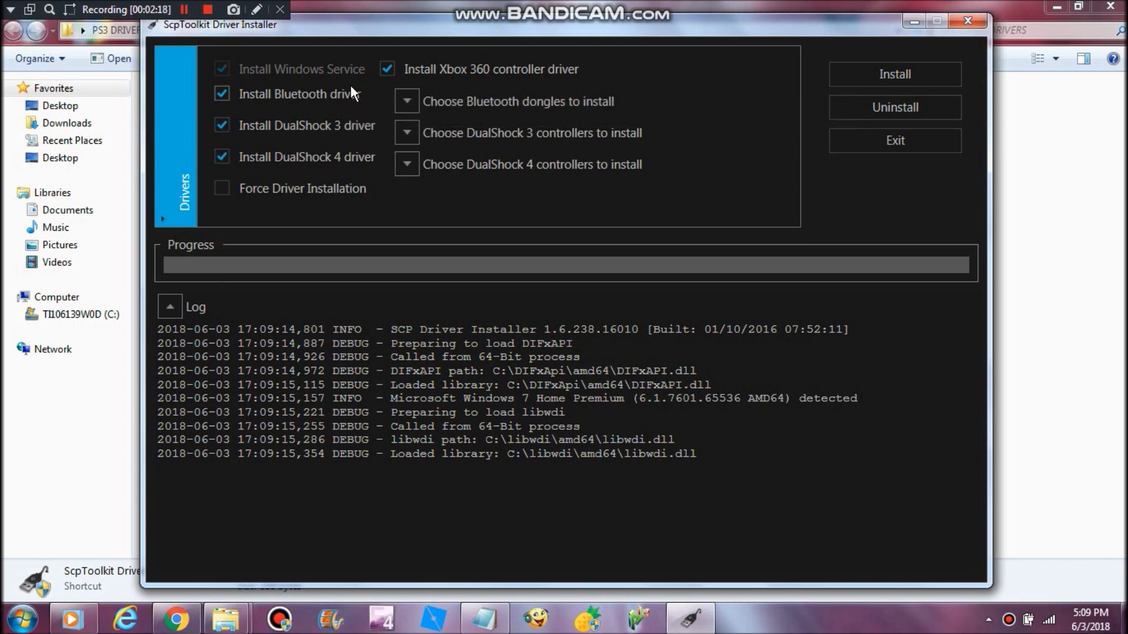
# Exclude the Bluetooth and DualShock 4 drivers from installation and expand the list of DualShock 3 controllers to install.
pyautogui.click(222, 92)
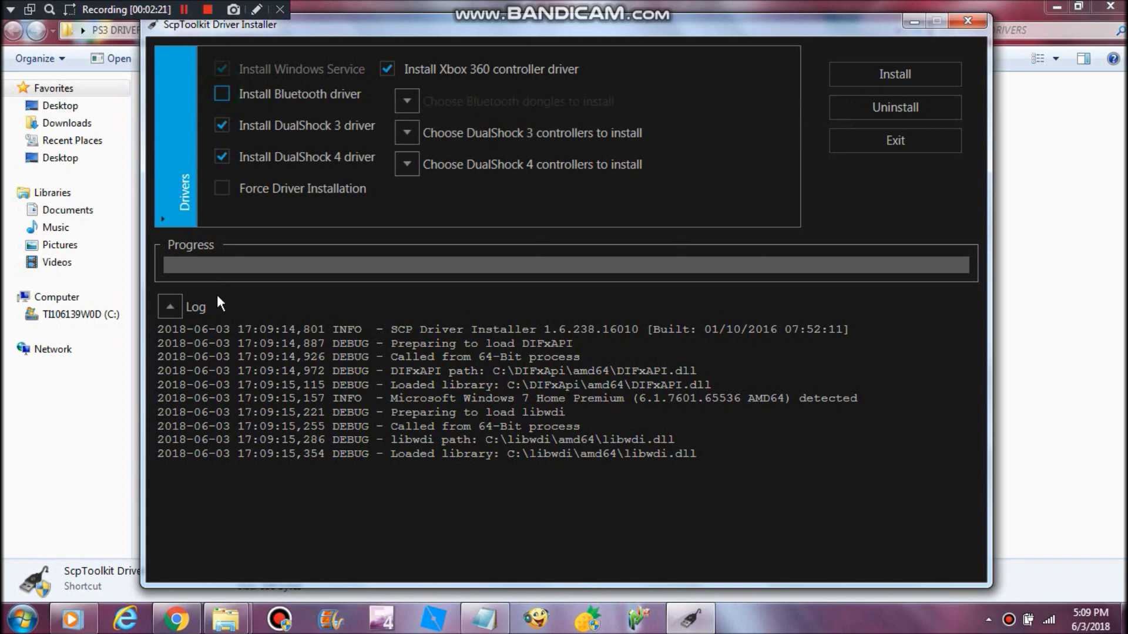
pyautogui.click(226, 157)
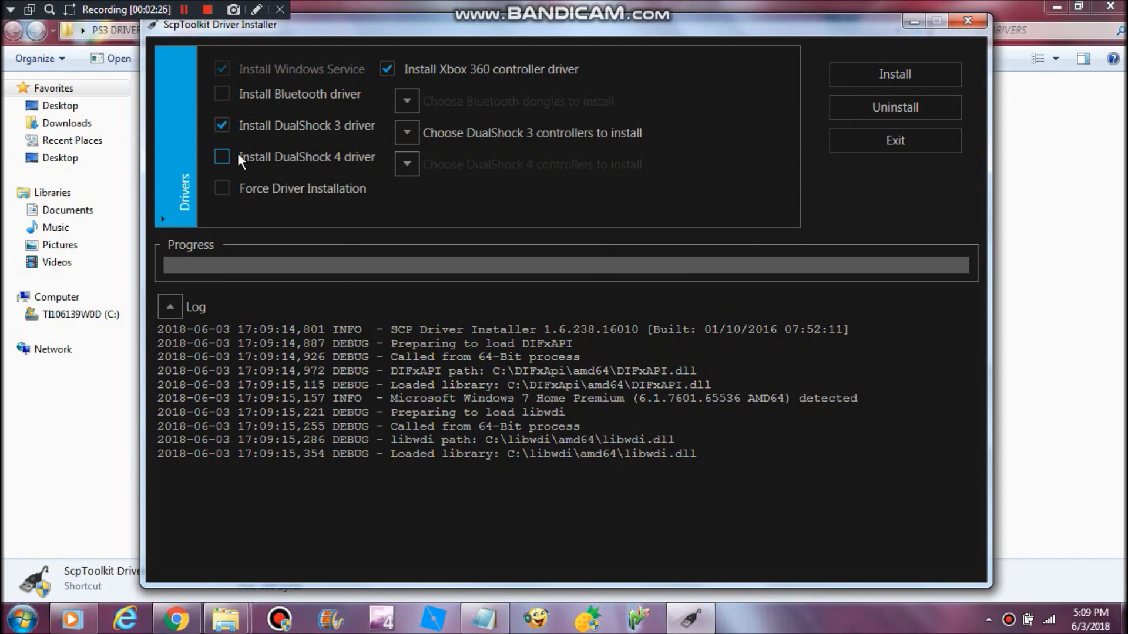
pyautogui.click(404, 140)
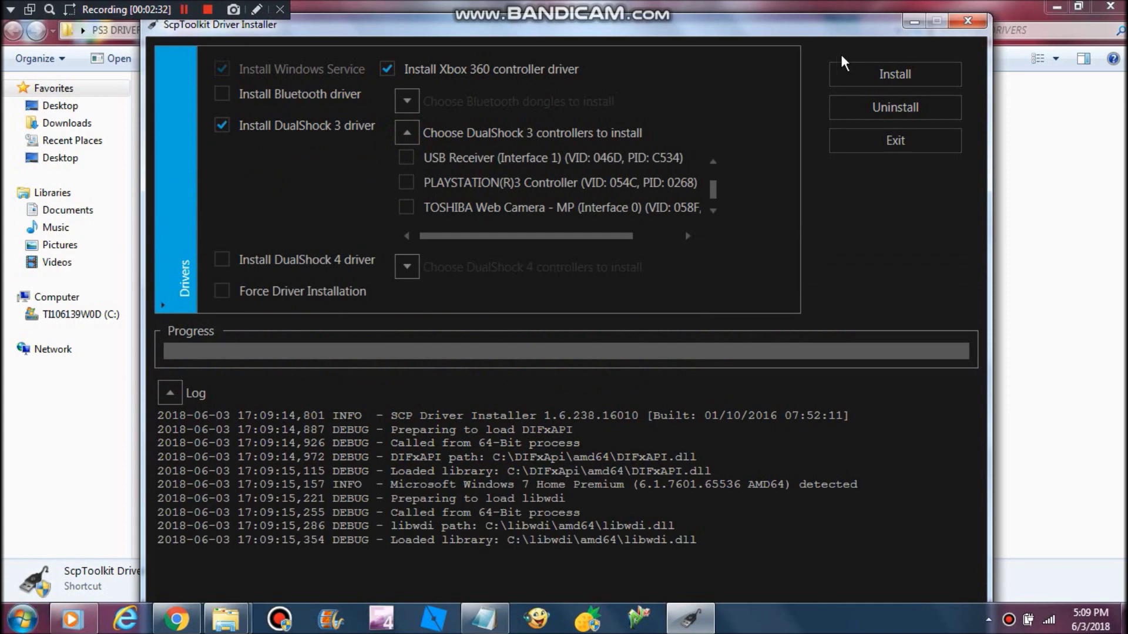
# Open the USB DS3 Device properties of the PLAYSTATION(R)3 Controller from Devices and Printers.
pyautogui.click(914, 21)
pyautogui.click(1056, 8)
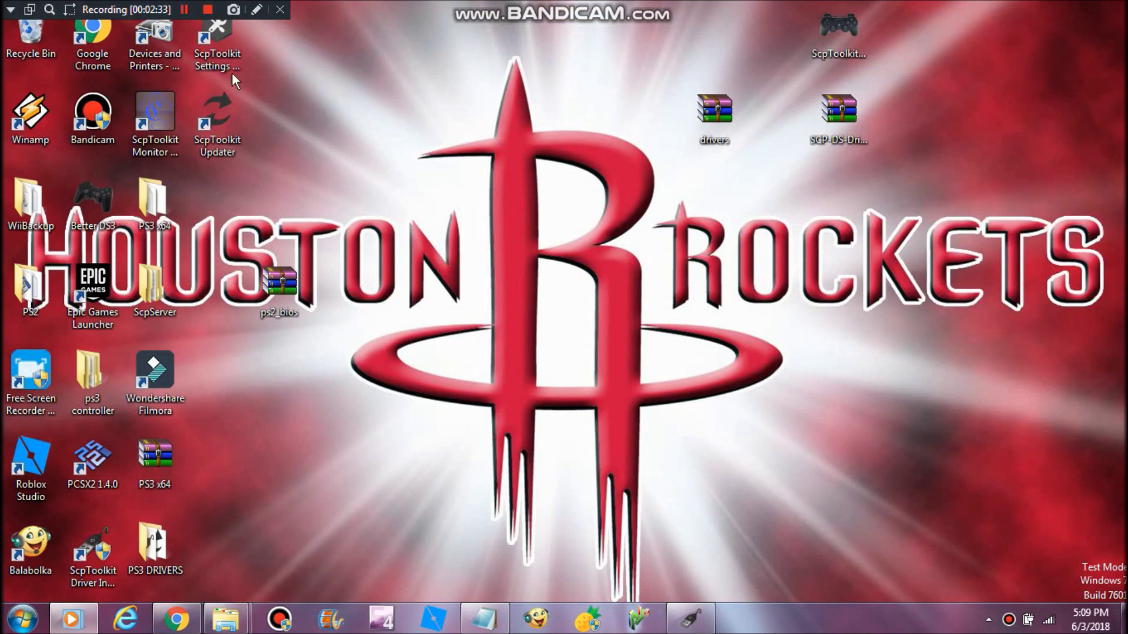
pyautogui.doubleClick(155, 44)
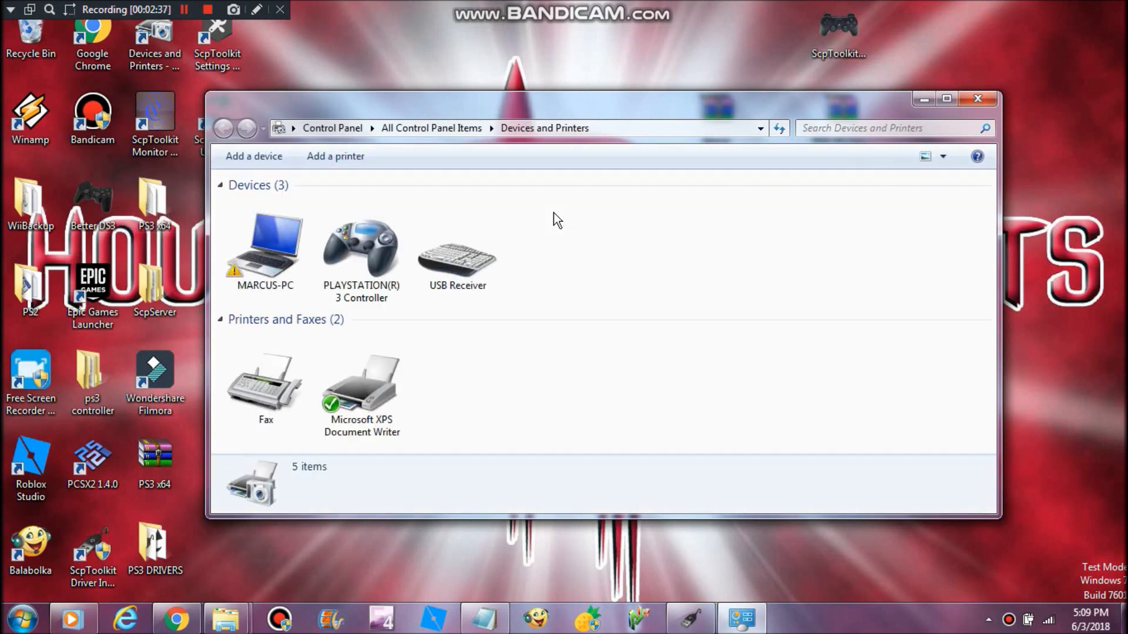
pyautogui.doubleClick(361, 228)
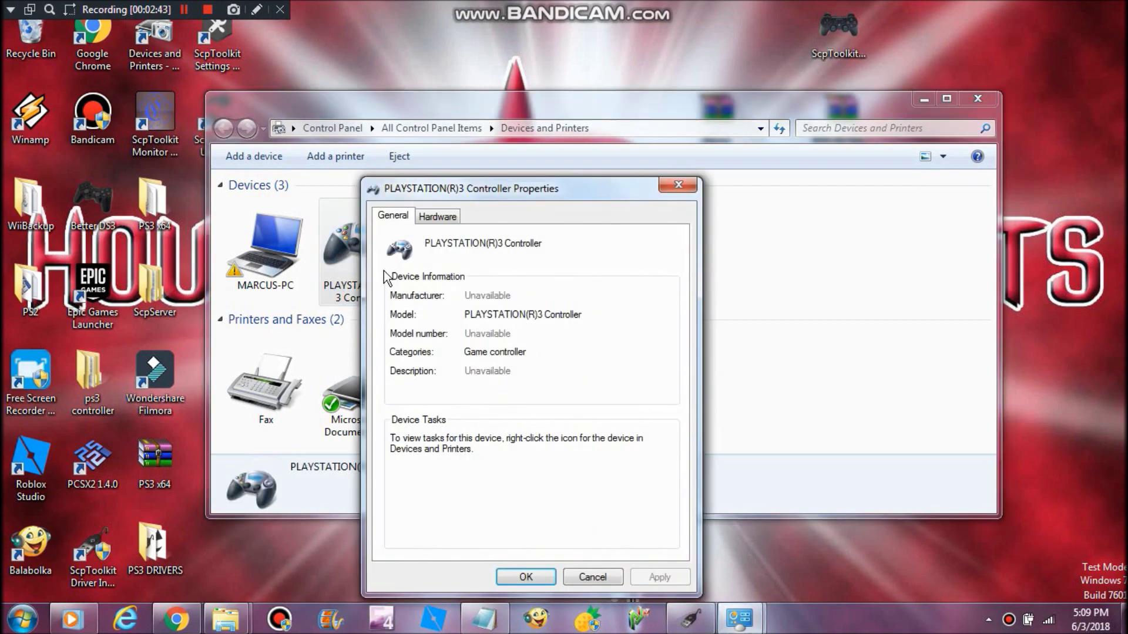
pyautogui.click(437, 217)
pyautogui.click(633, 531)
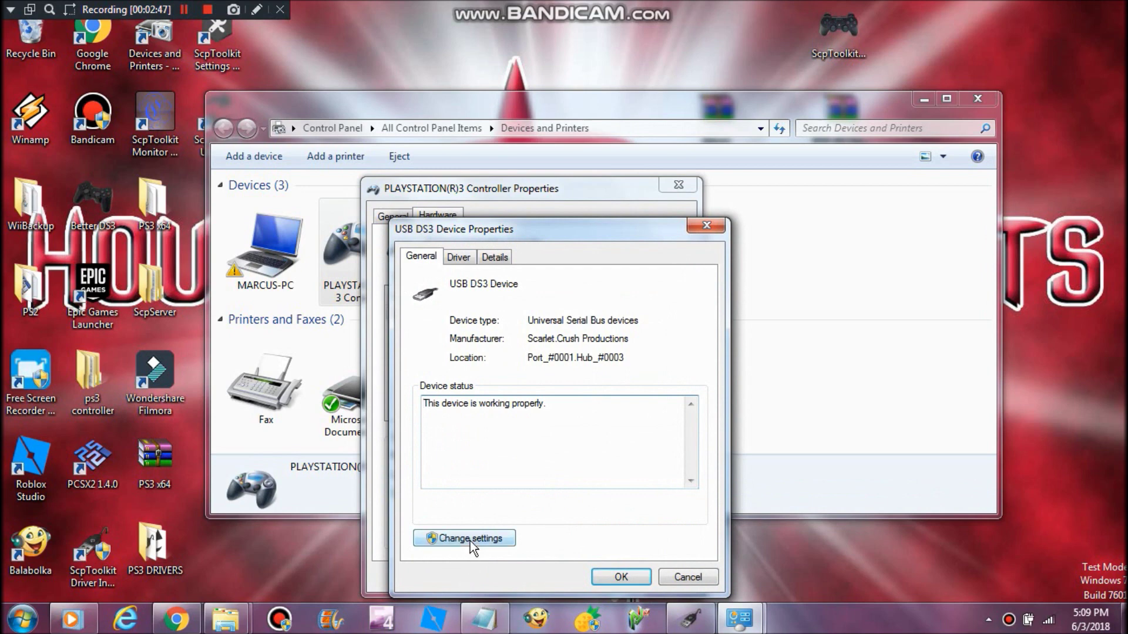
# Reopen the USB DS3 Device properties with permission to change settings and show the driver options.
pyautogui.click(459, 257)
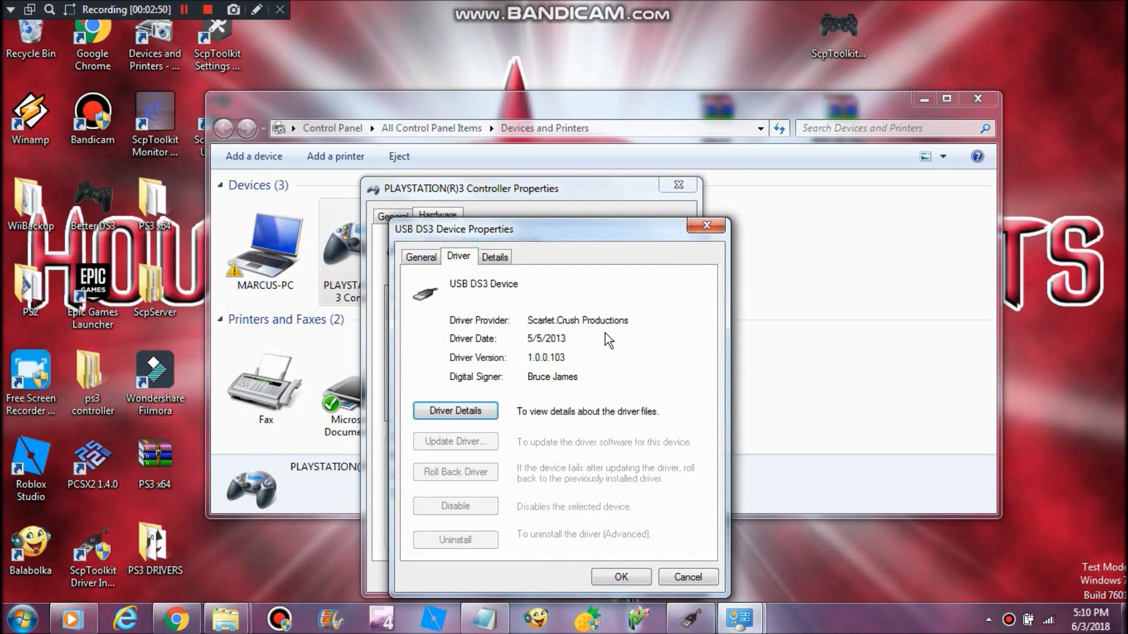
pyautogui.click(419, 258)
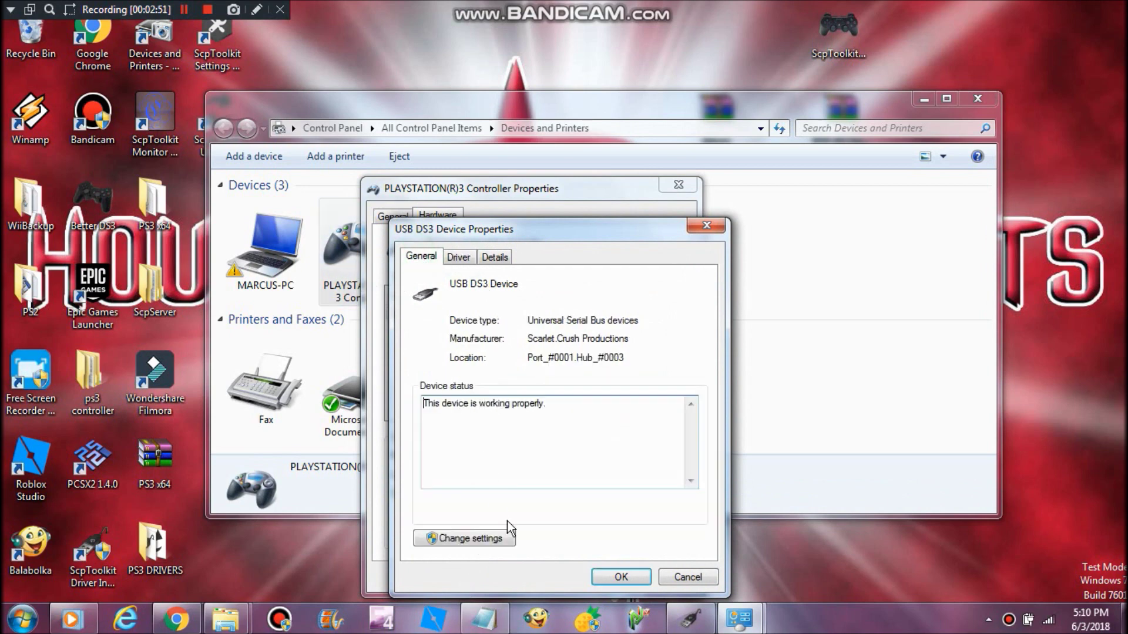
pyautogui.click(509, 542)
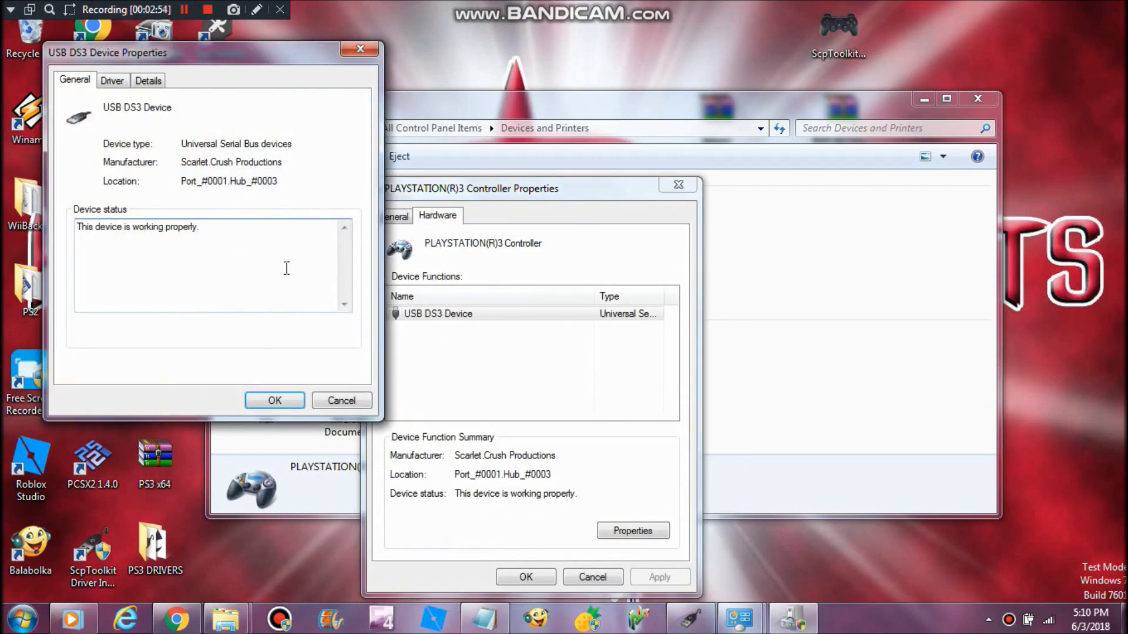
pyautogui.click(115, 80)
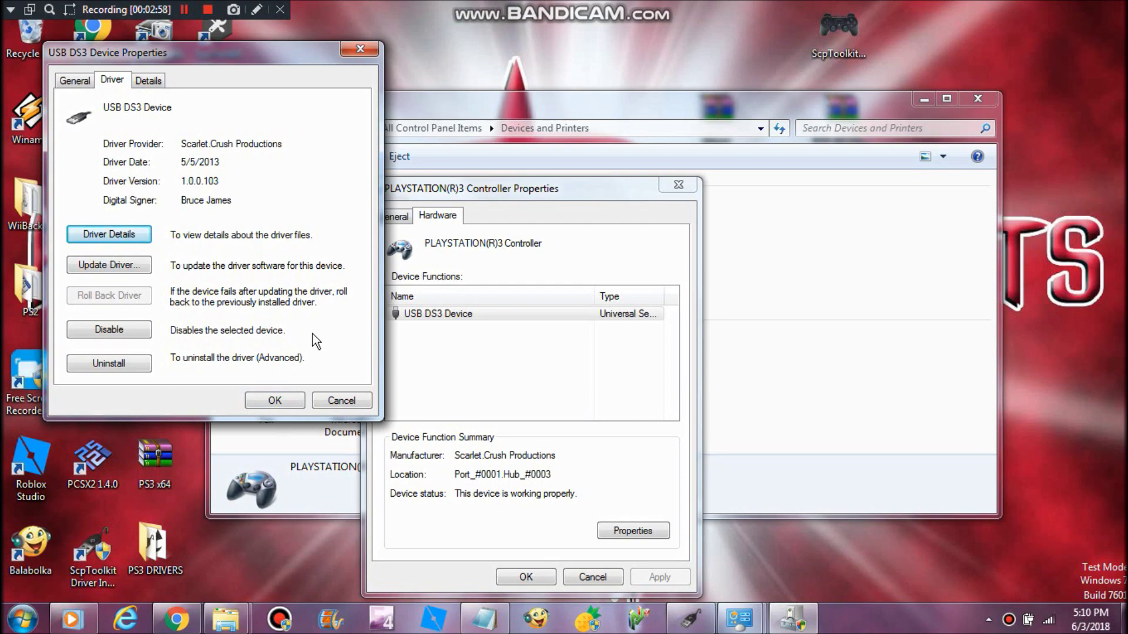
# Update the controller's driver manually by installing USB DS3 Device from the computer's driver list, and close the properties dialogs.
pyautogui.click(107, 269)
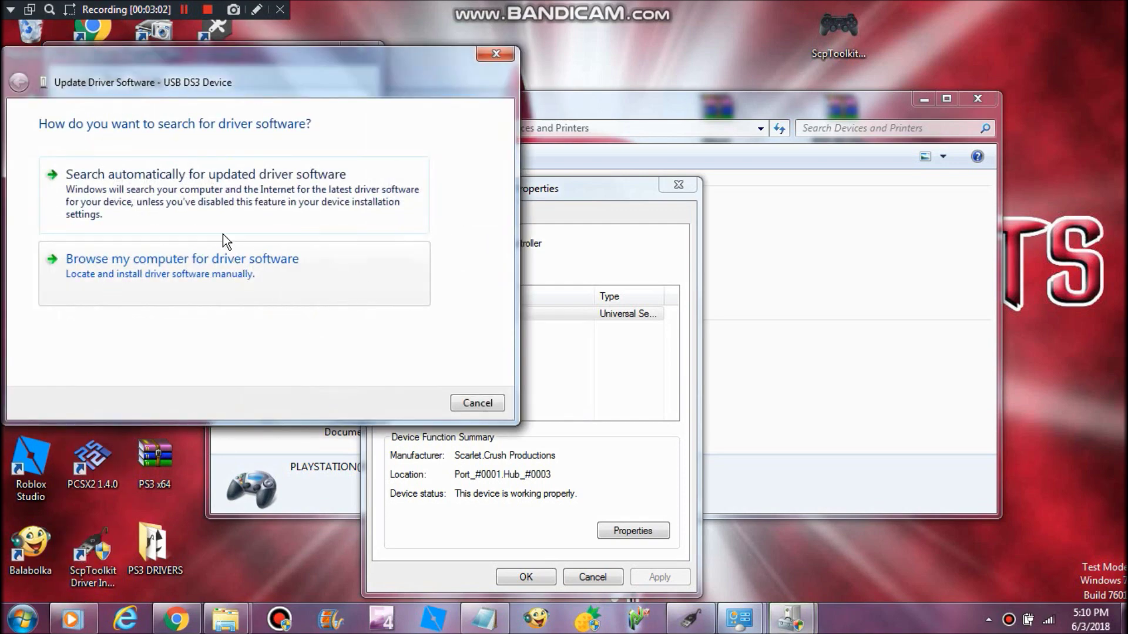
pyautogui.click(294, 259)
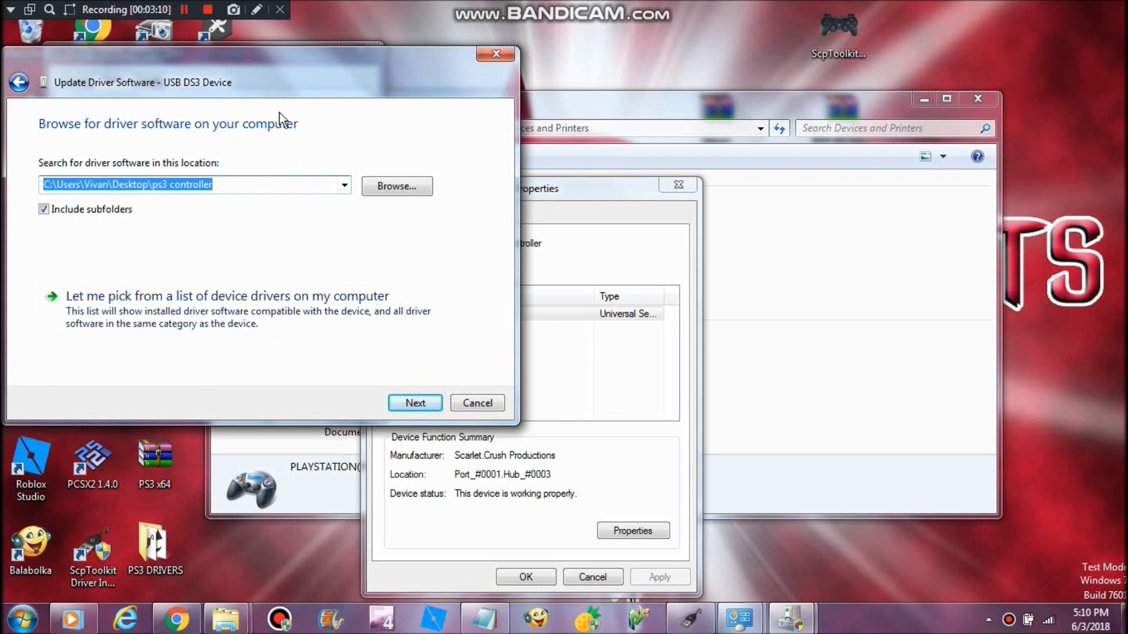
pyautogui.click(257, 310)
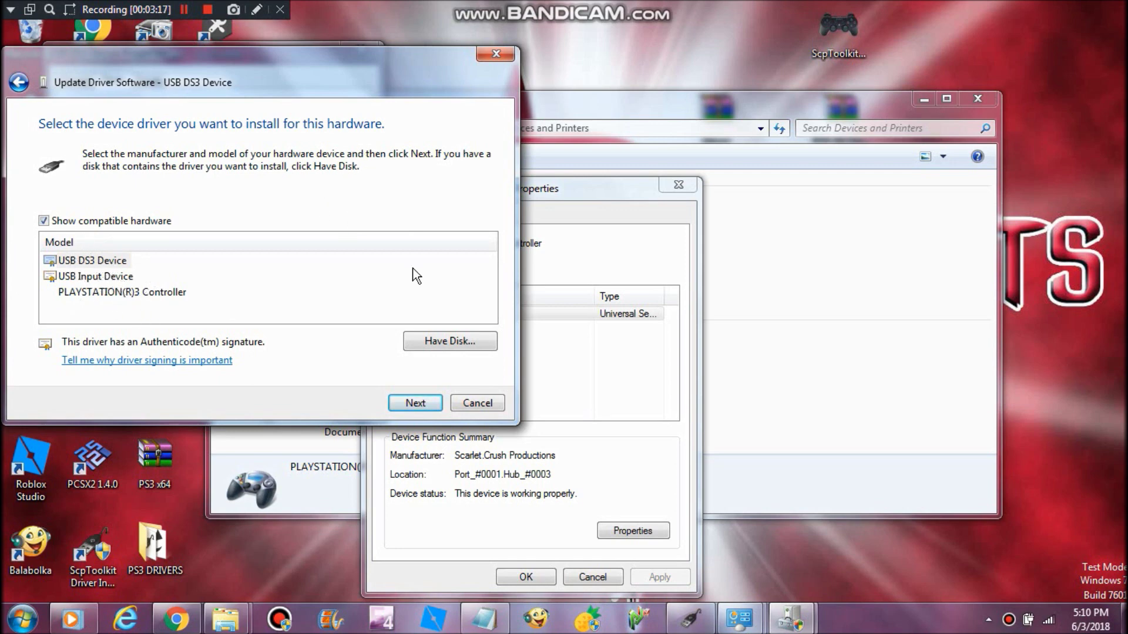
pyautogui.click(419, 403)
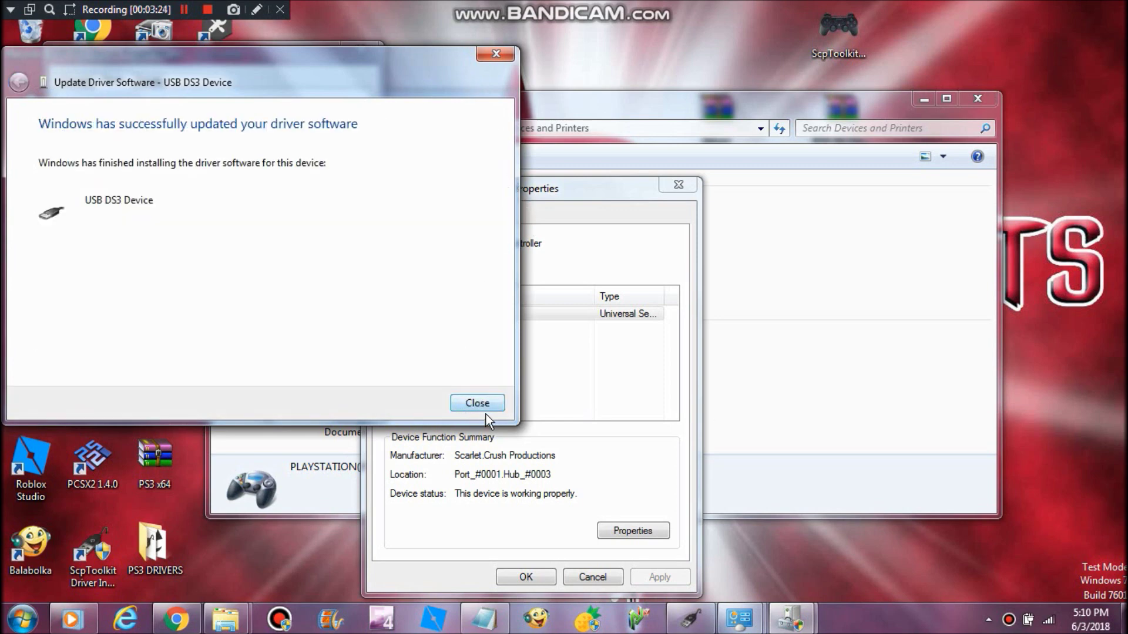
pyautogui.click(477, 403)
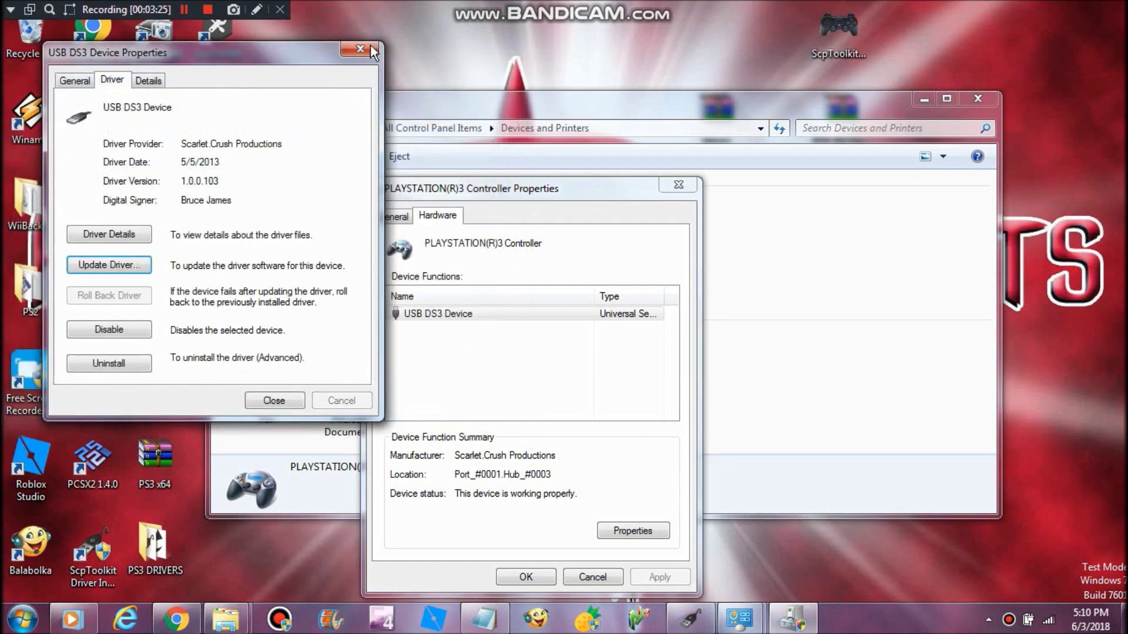
pyautogui.click(353, 57)
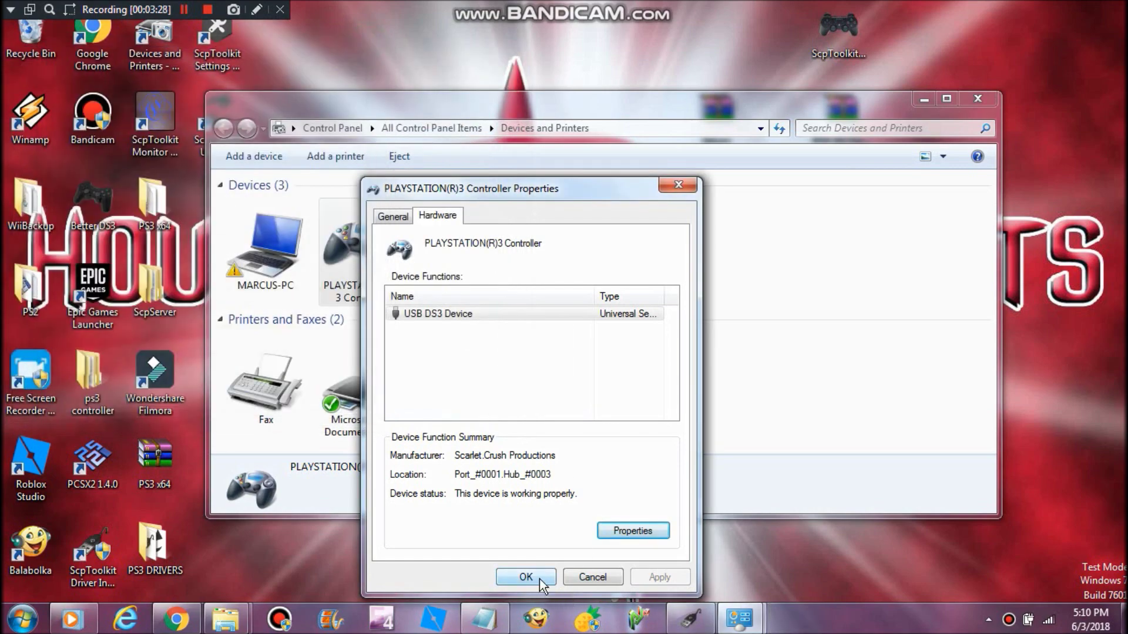
pyautogui.click(529, 578)
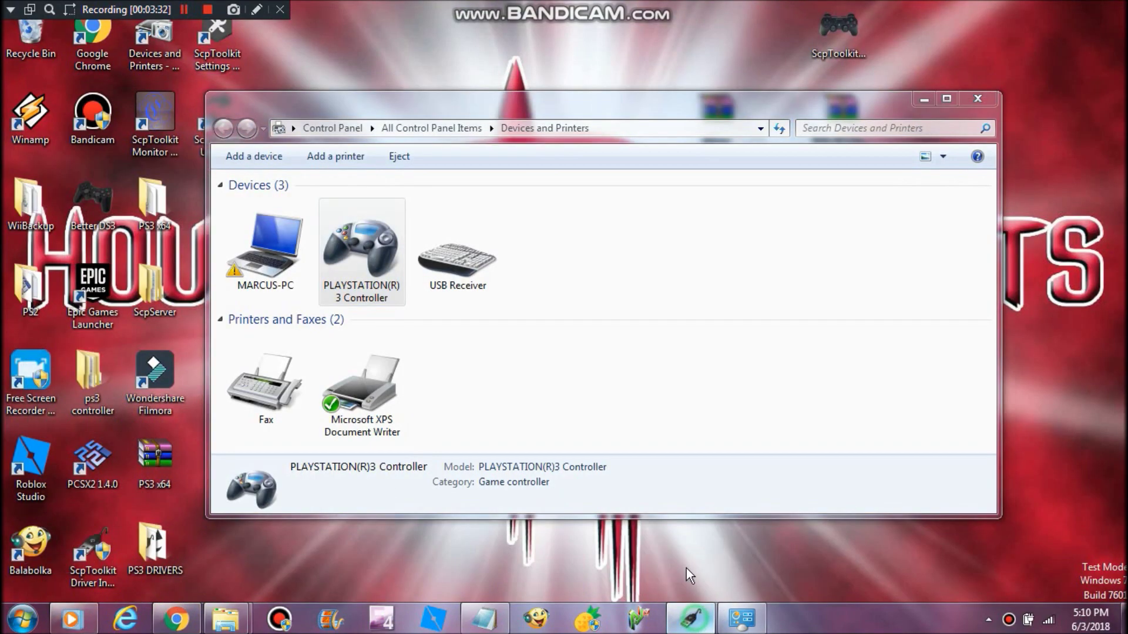
# In ScpToolkit Driver Installer, select the PLAYSTATION(R)3 Controller, enable Force Driver Installation and install the drivers.
pyautogui.click(686, 568)
pyautogui.click(406, 182)
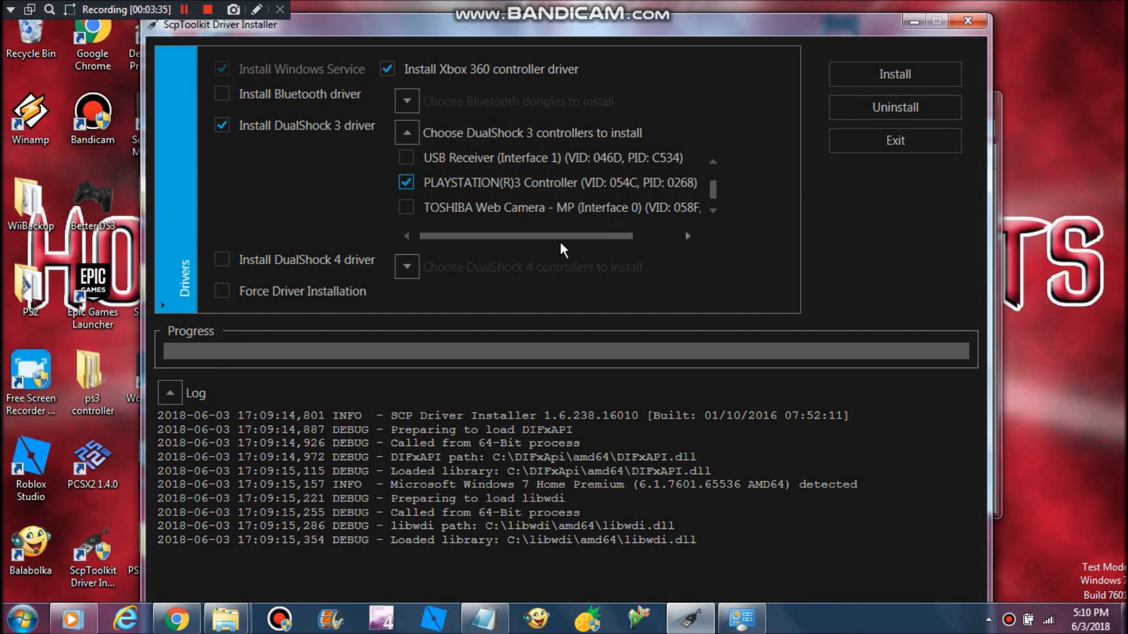
pyautogui.click(217, 294)
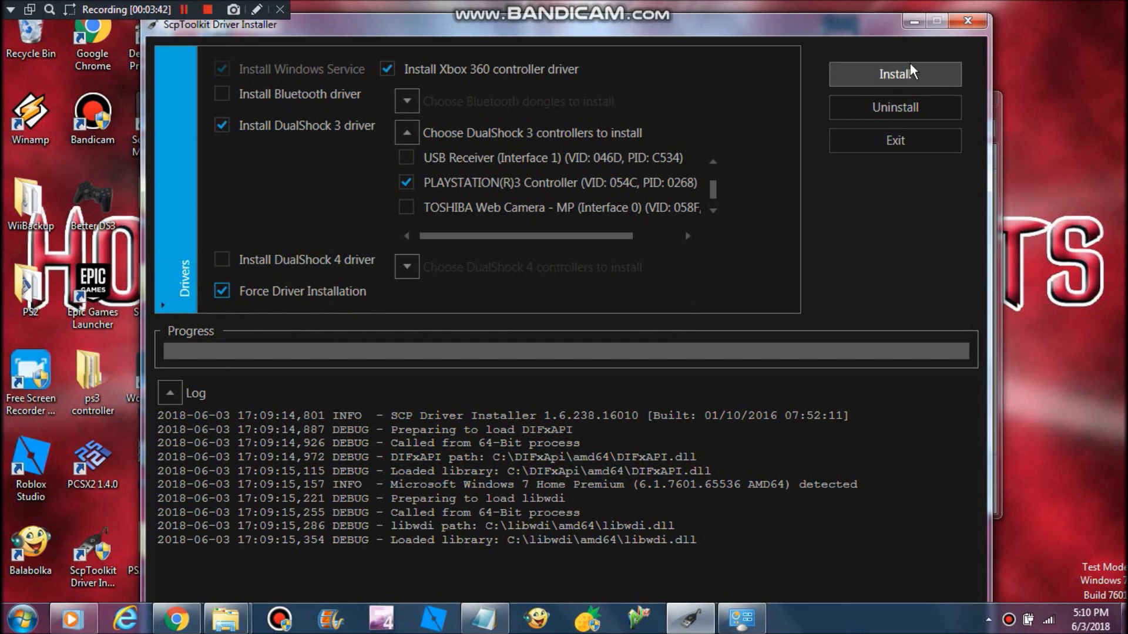
pyautogui.click(868, 77)
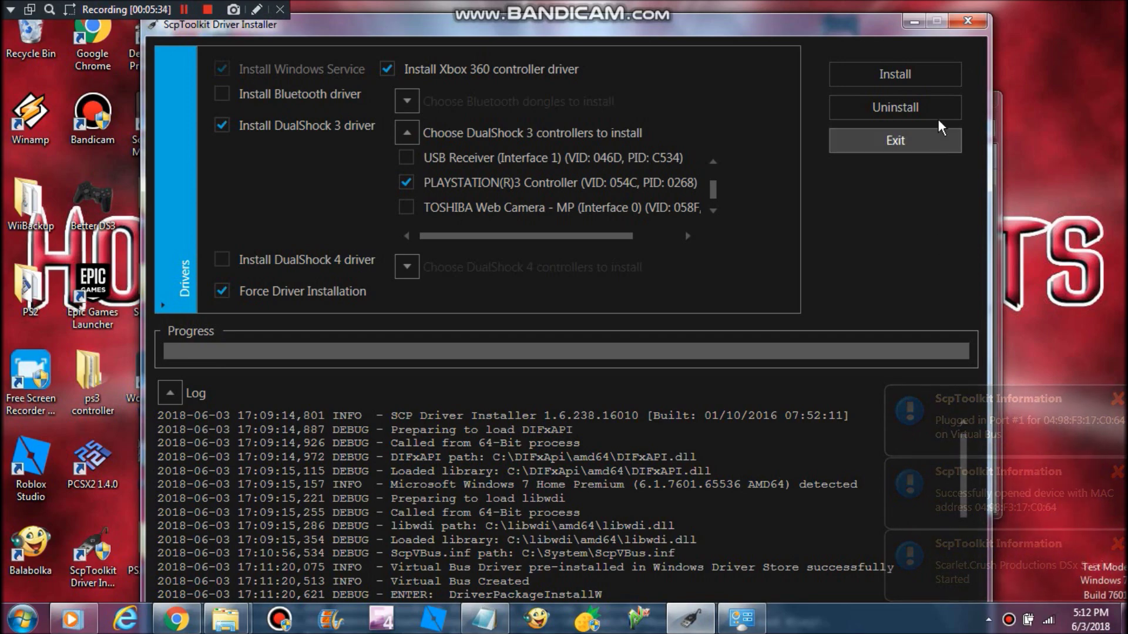
# Check the connected devices in Devices and Printers, and close the gamepad link note and the driver installer.
pyautogui.click(920, 23)
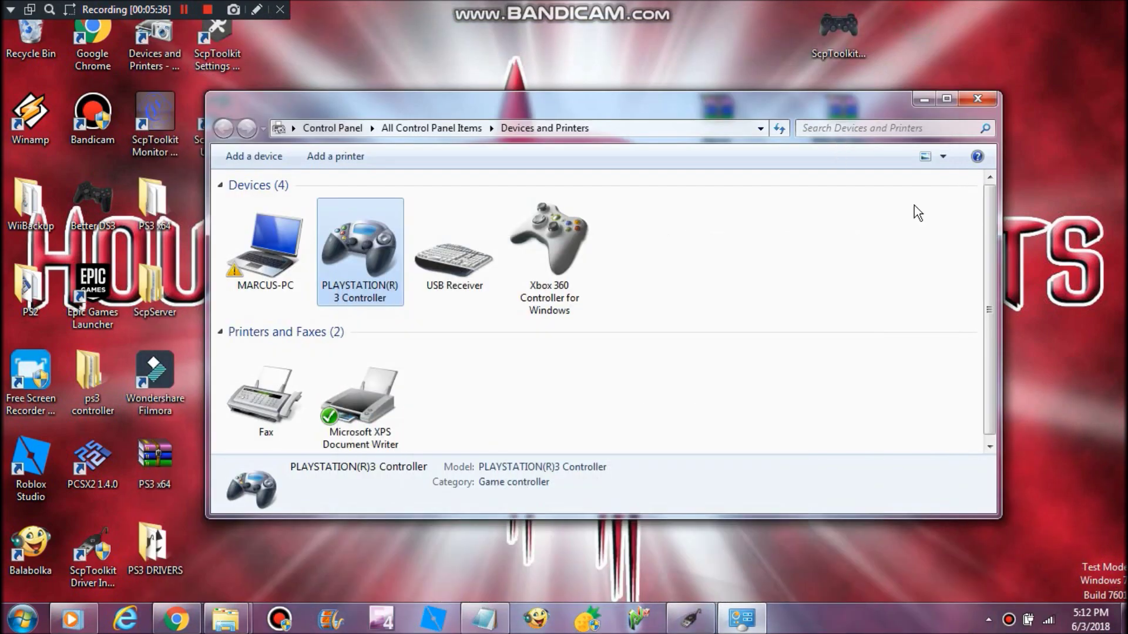
pyautogui.click(921, 98)
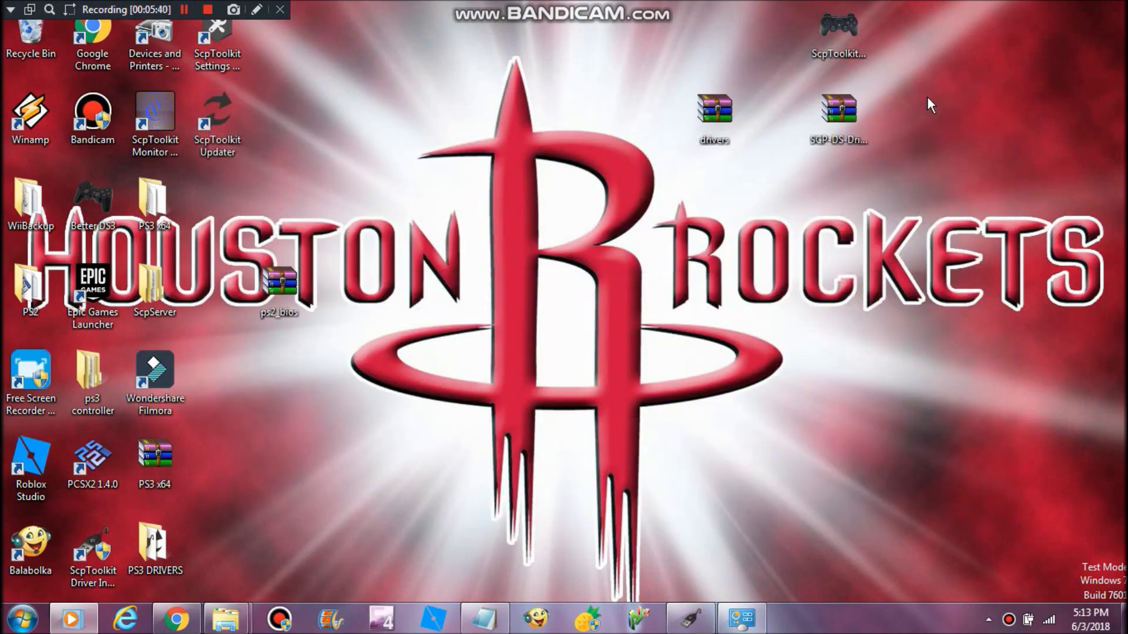
pyautogui.click(760, 620)
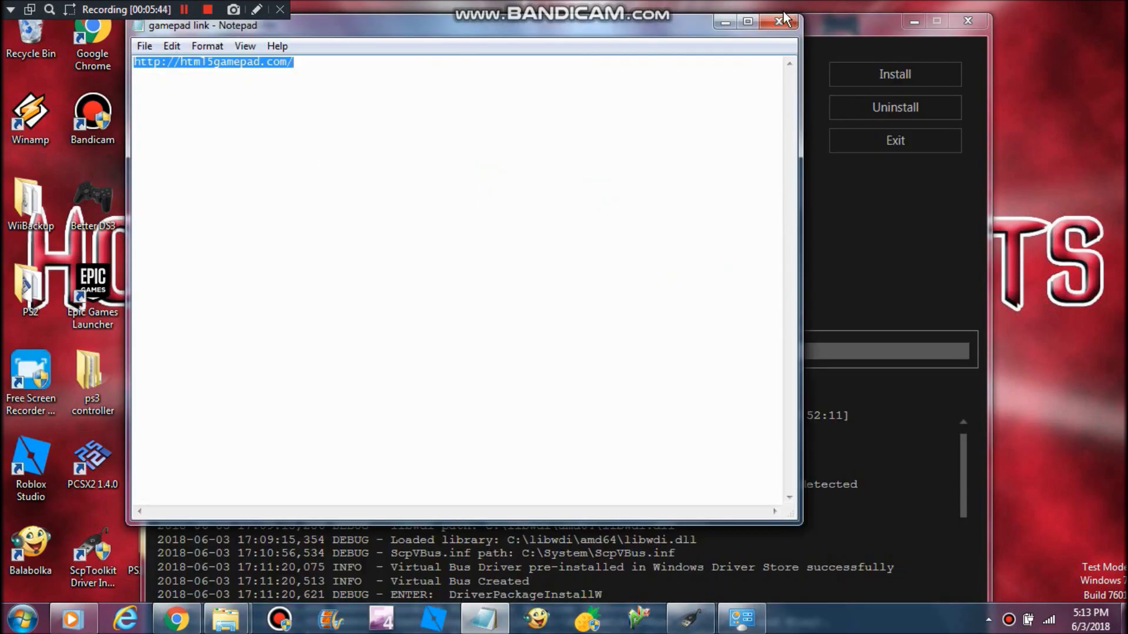
pyautogui.click(762, 15)
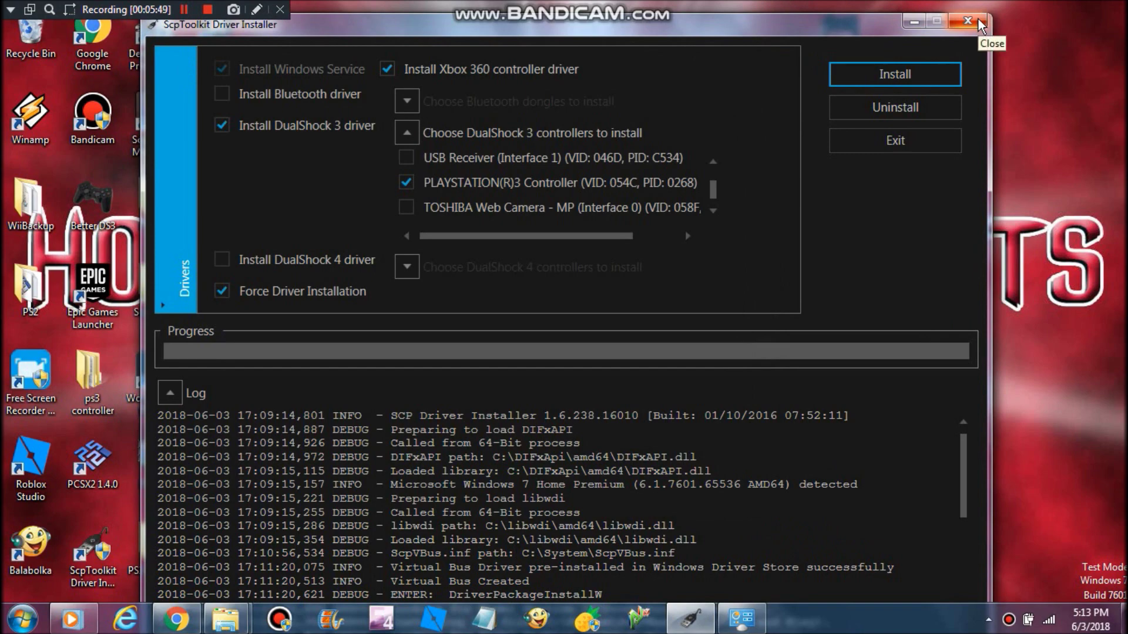
pyautogui.click(977, 22)
# Review Devices and Printers again and switch to the HTML5 Gamepad Tester page in Chrome.
pyautogui.click(699, 628)
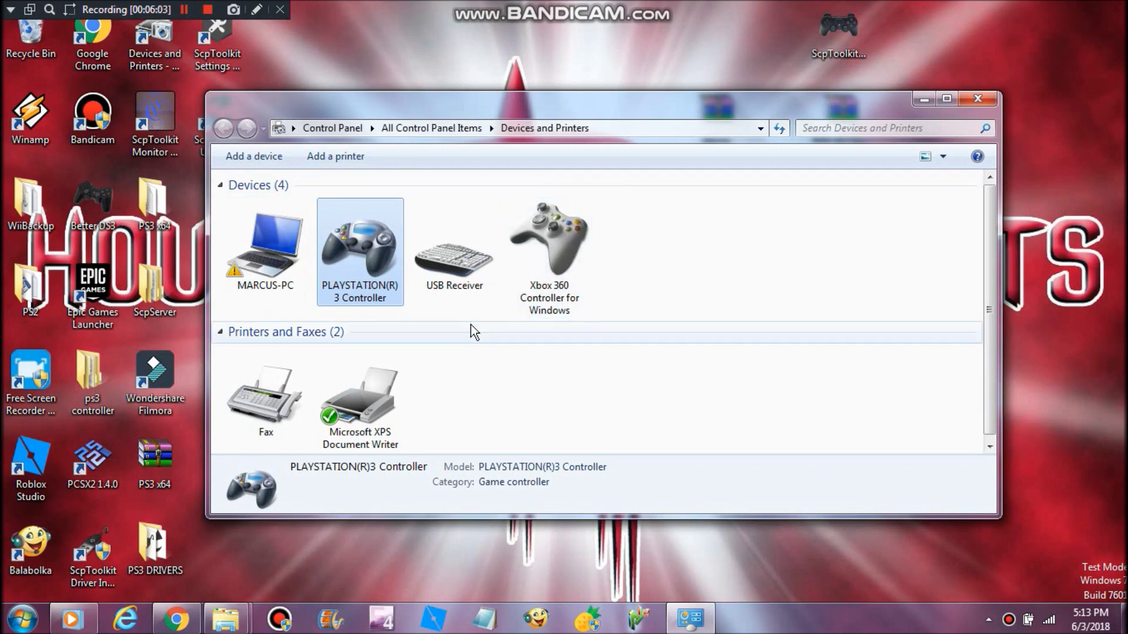
pyautogui.click(923, 98)
pyautogui.click(175, 619)
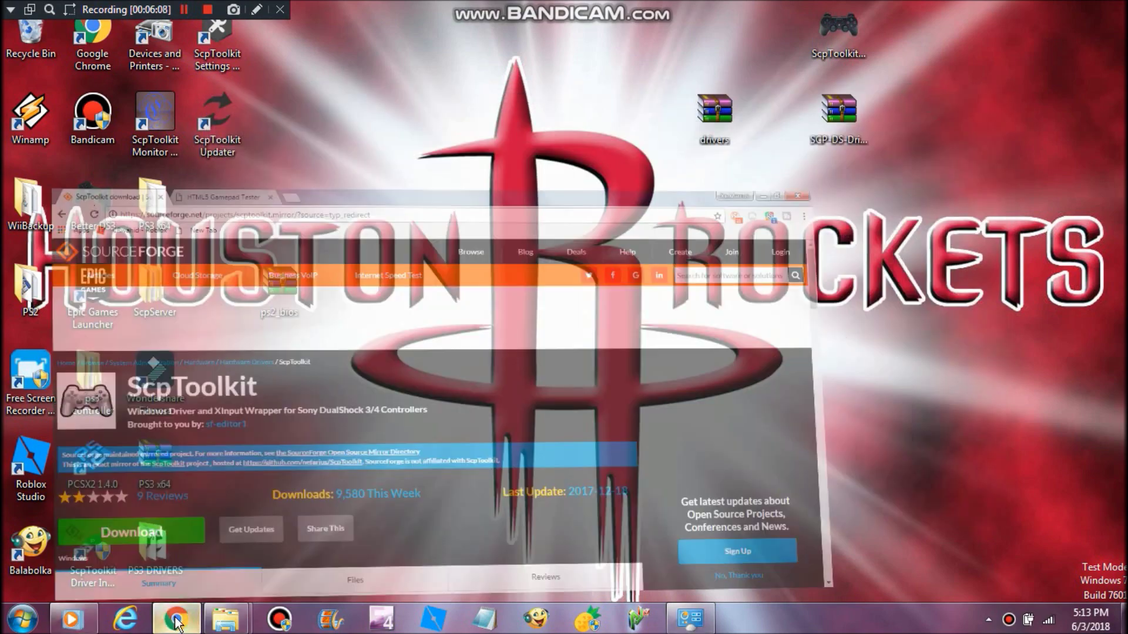
pyautogui.click(295, 13)
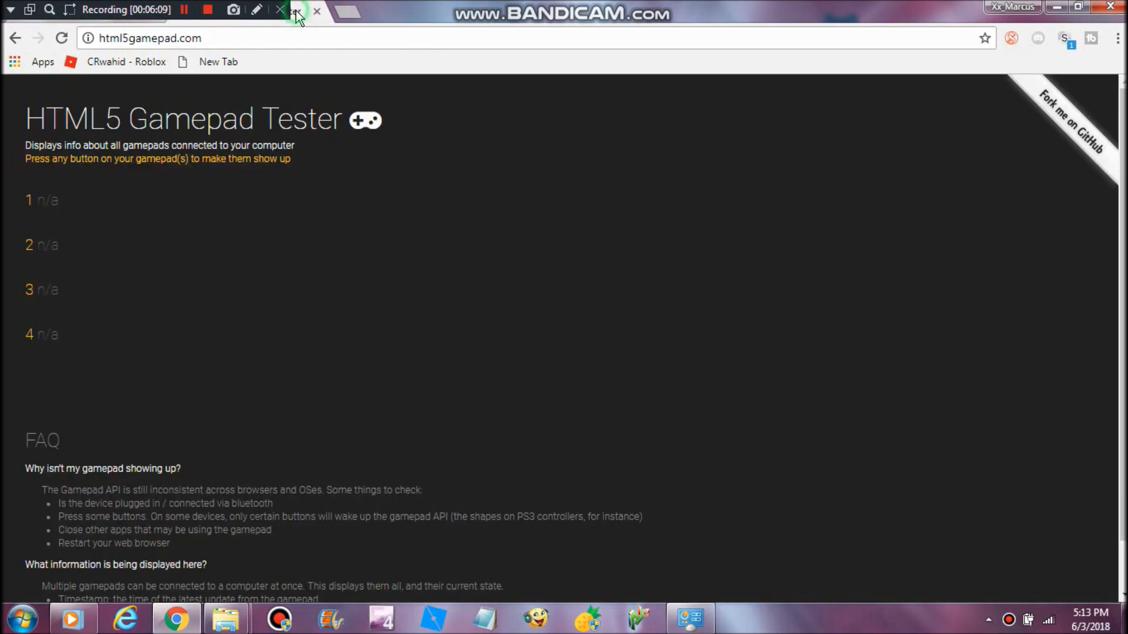